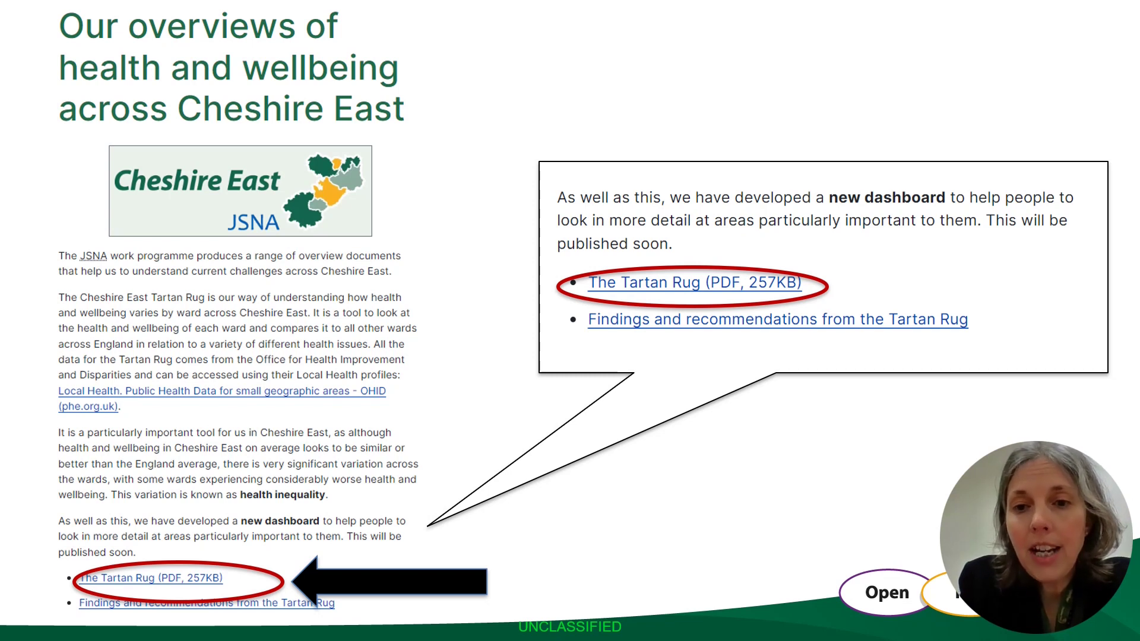
Move on from the slideshow's Tartan Rug chart to the Power BI report's Introduction page.
key("Right")
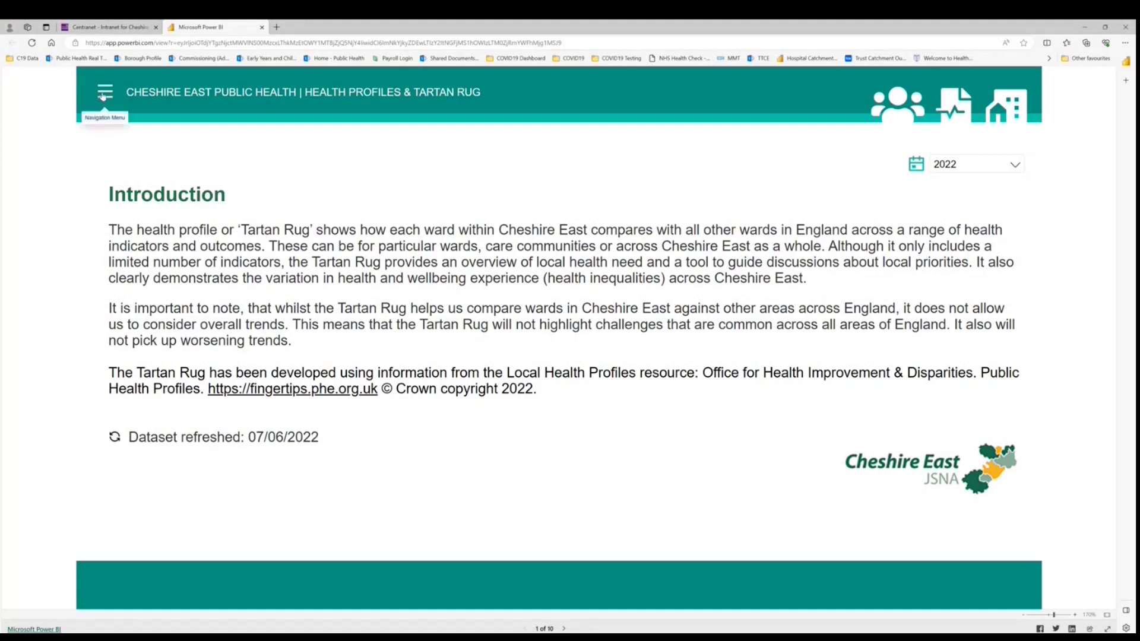
Go to page 2, Tartan Rug Supporting Information, through the Page Navigation menu.
left_click(103, 95)
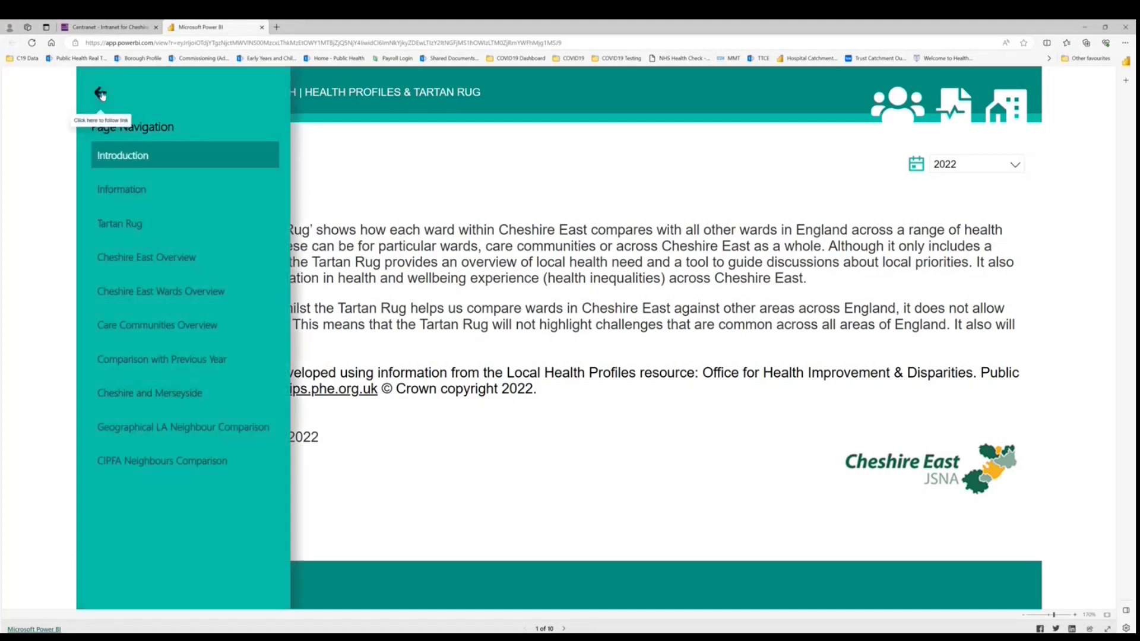
left_click(122, 190)
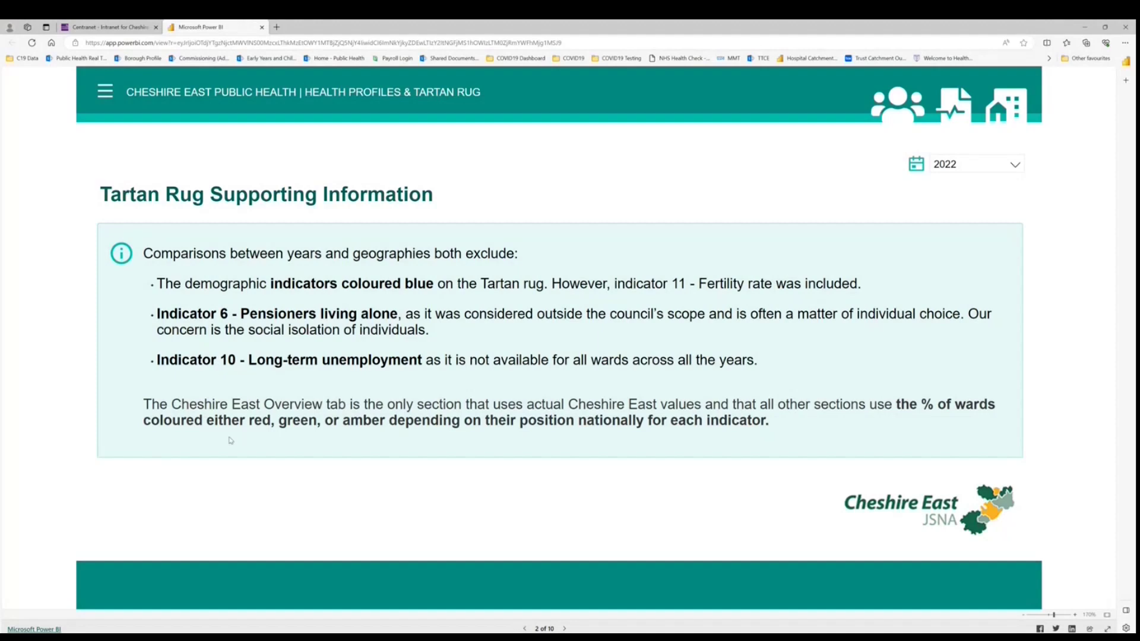
Open page 3, Indicator Values for Cheshire East, and scroll the 2022 indicator table sideways and down.
left_click(106, 92)
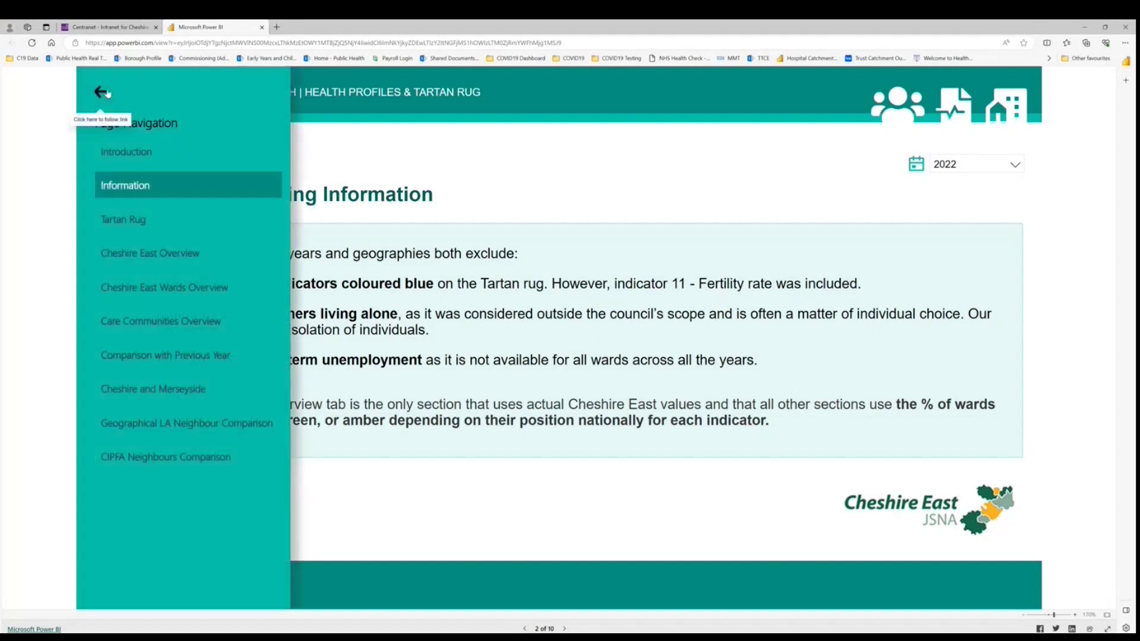
left_click(119, 219)
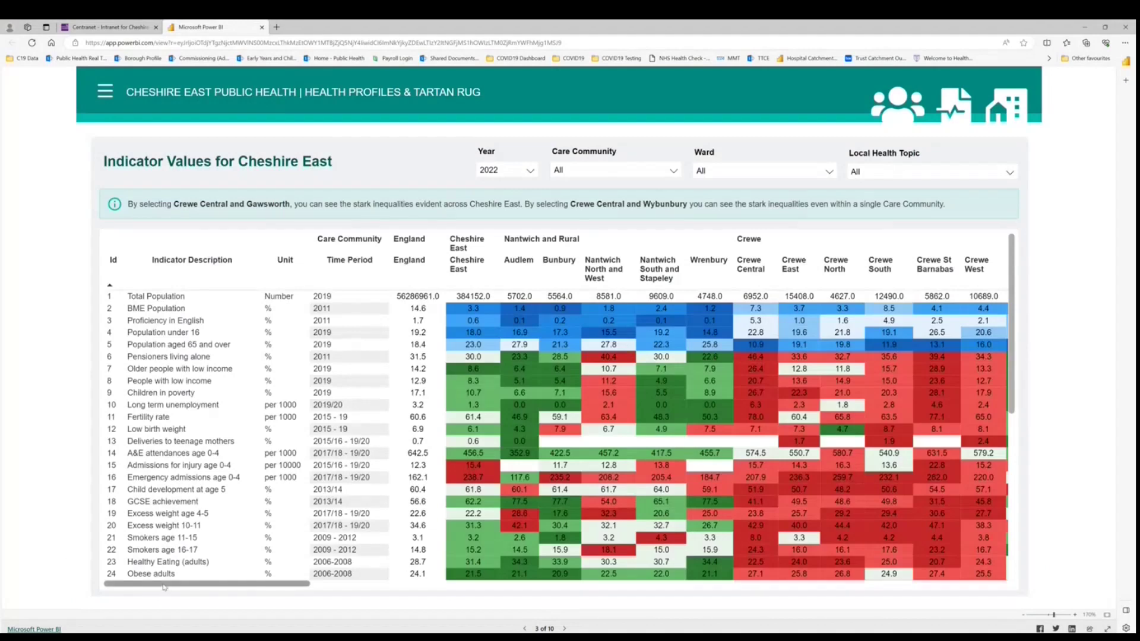
left_click_drag(165, 588, 143, 604)
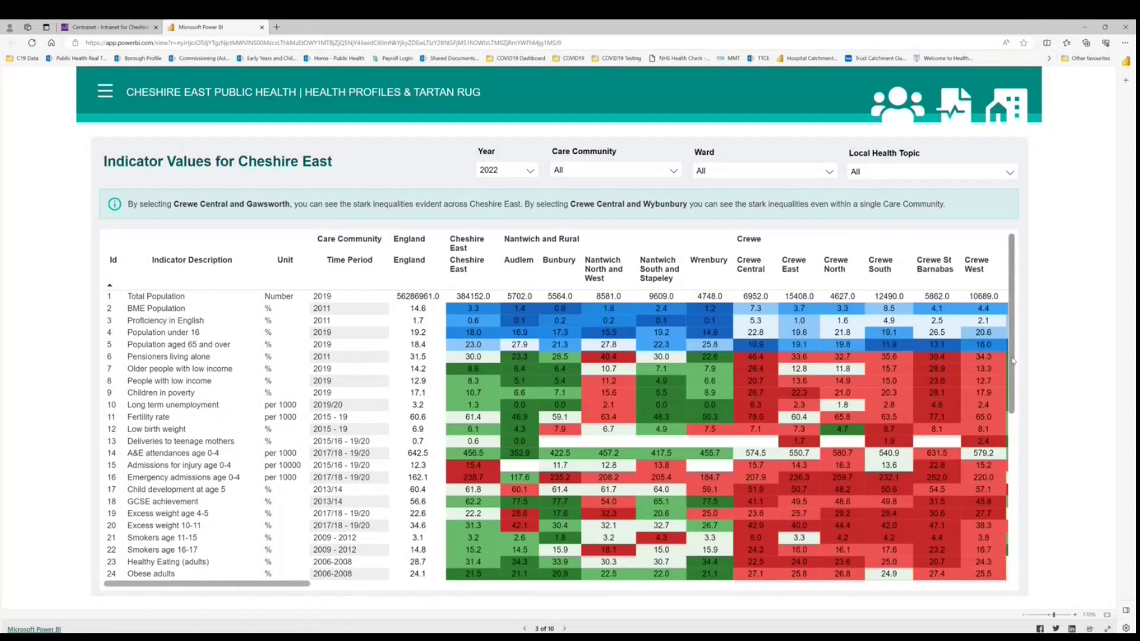
mouse_move(1013, 360)
left_mouse_down()
mouse_move(1020, 502)
mouse_move(1028, 359)
left_mouse_up()
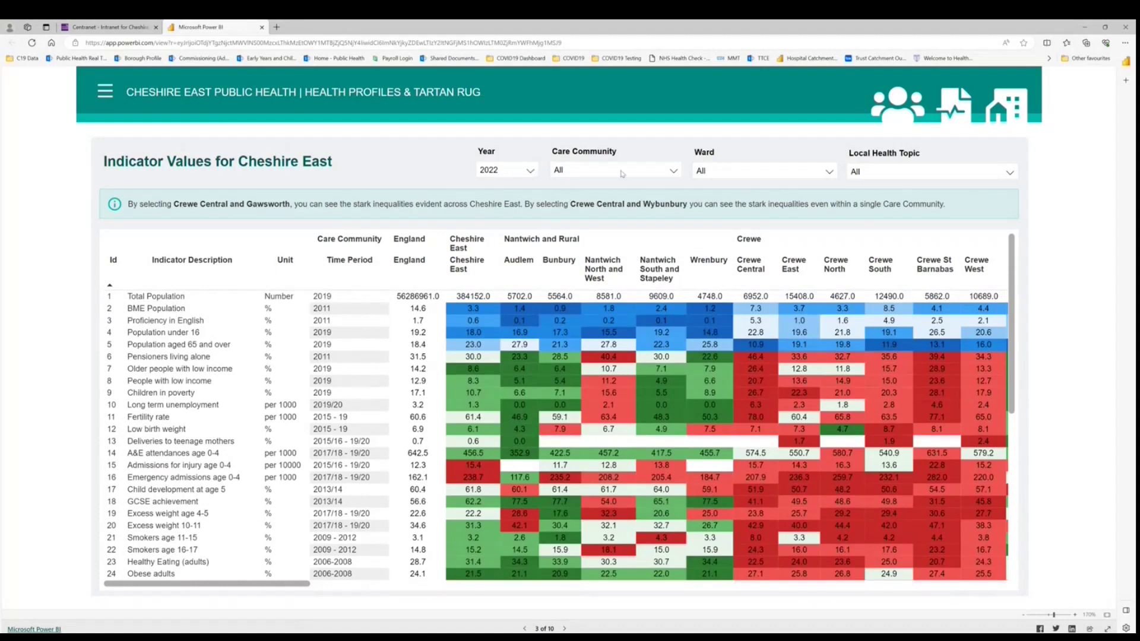
left_click(674, 171)
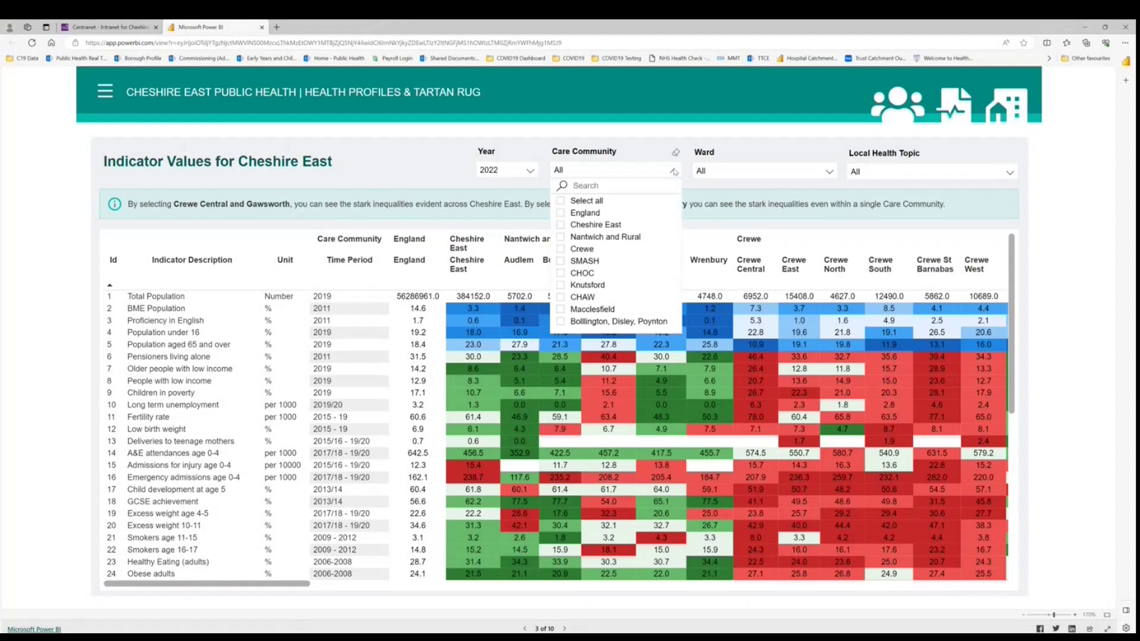
left_click(656, 149)
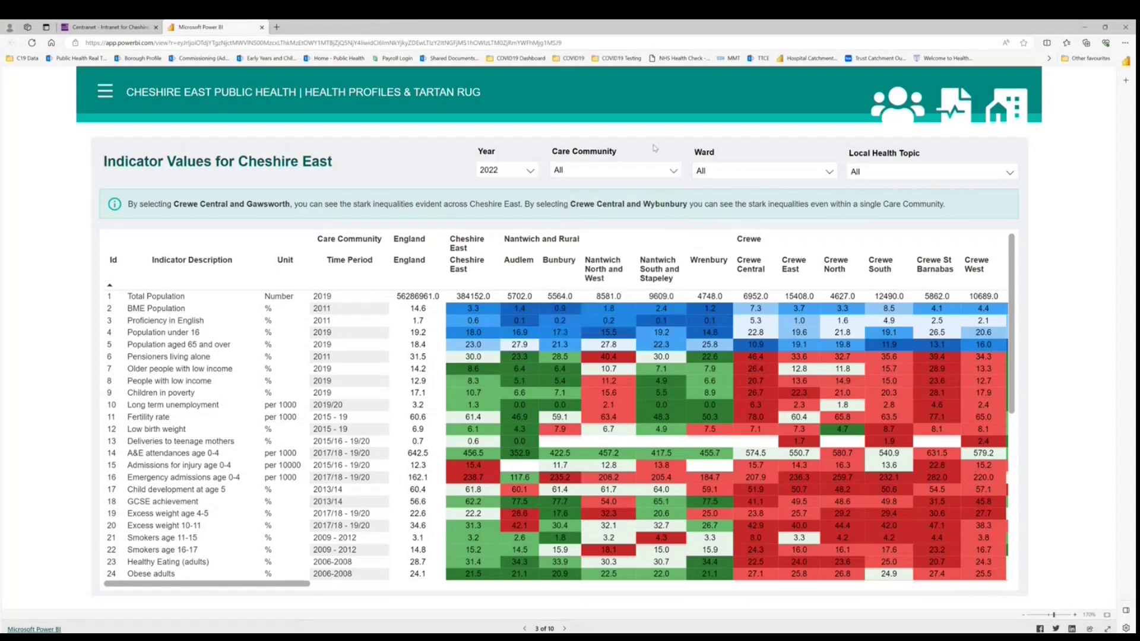
left_click(829, 171)
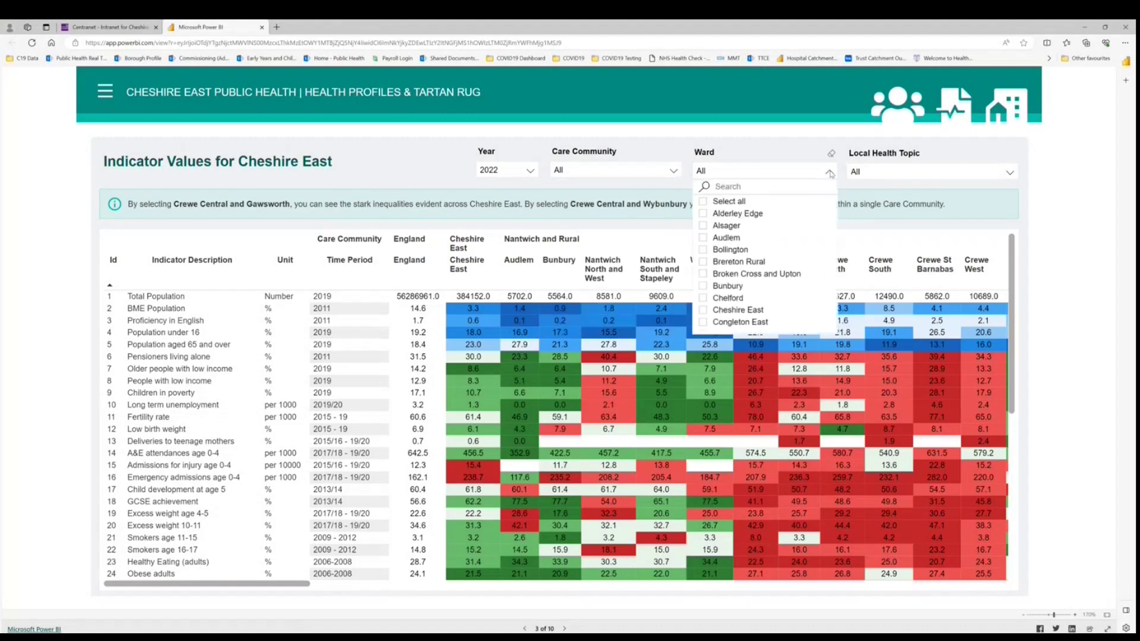
left_click(830, 172)
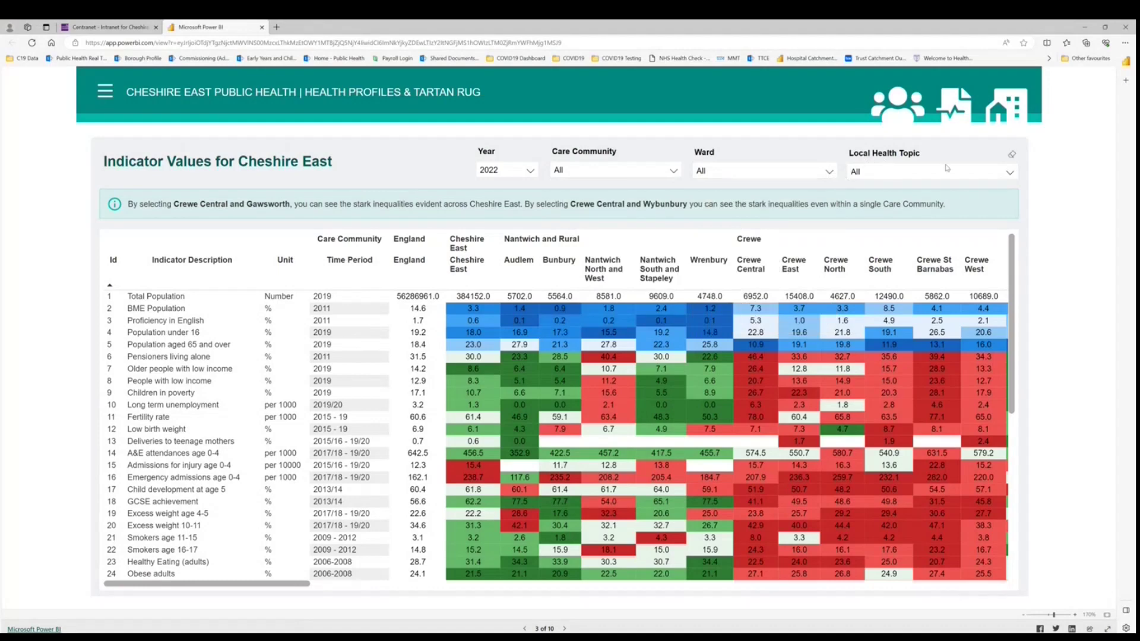
left_click(1010, 173)
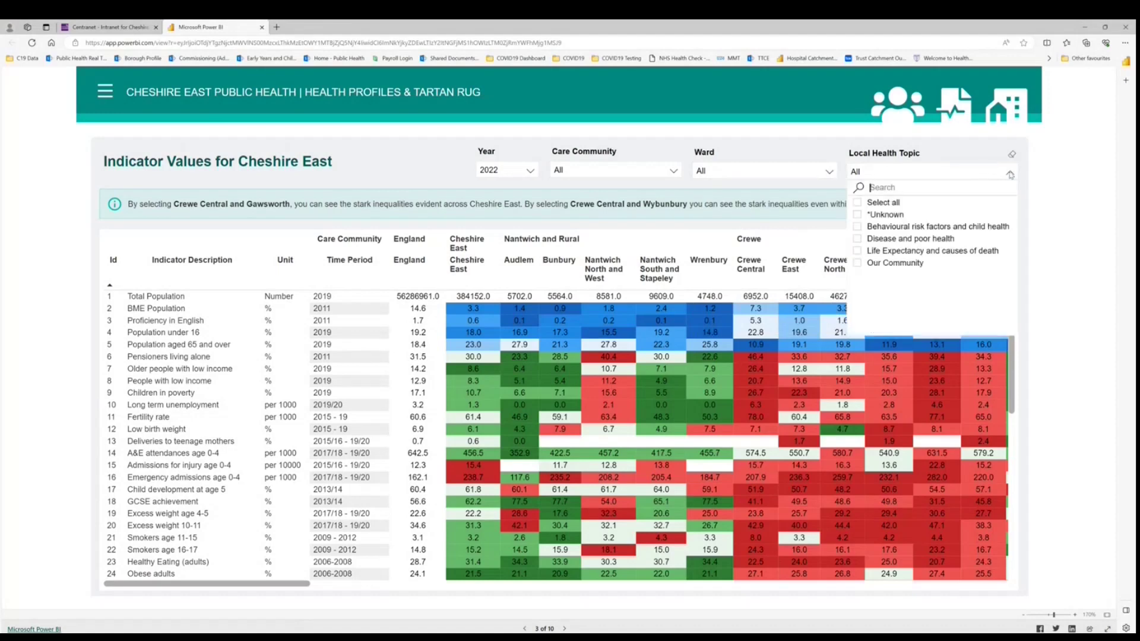
left_click(856, 241)
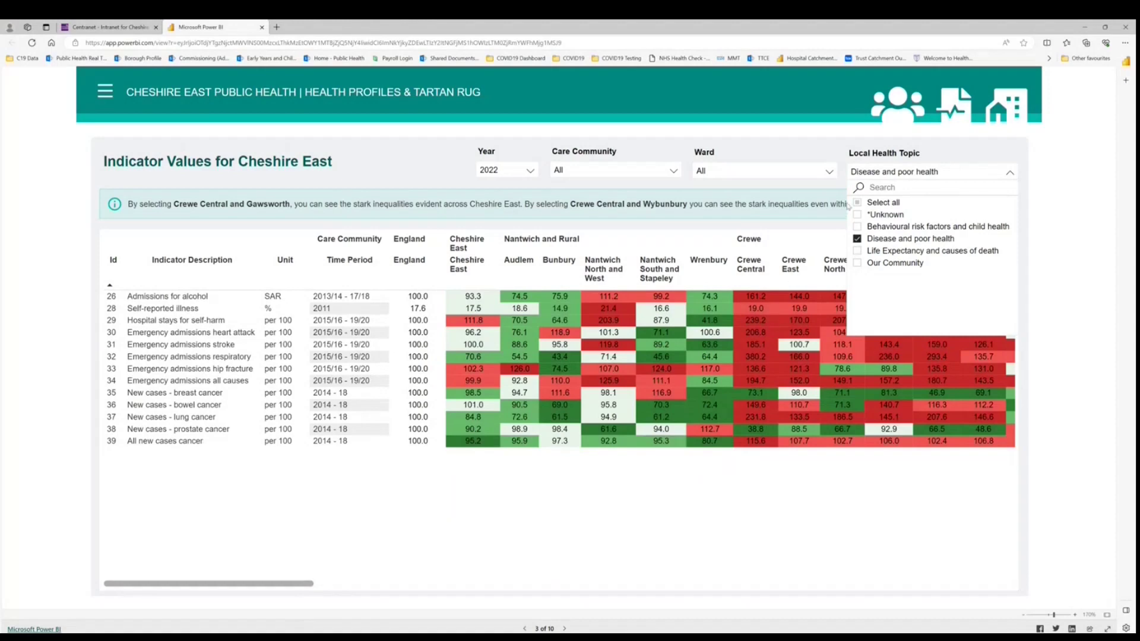
left_click(856, 203)
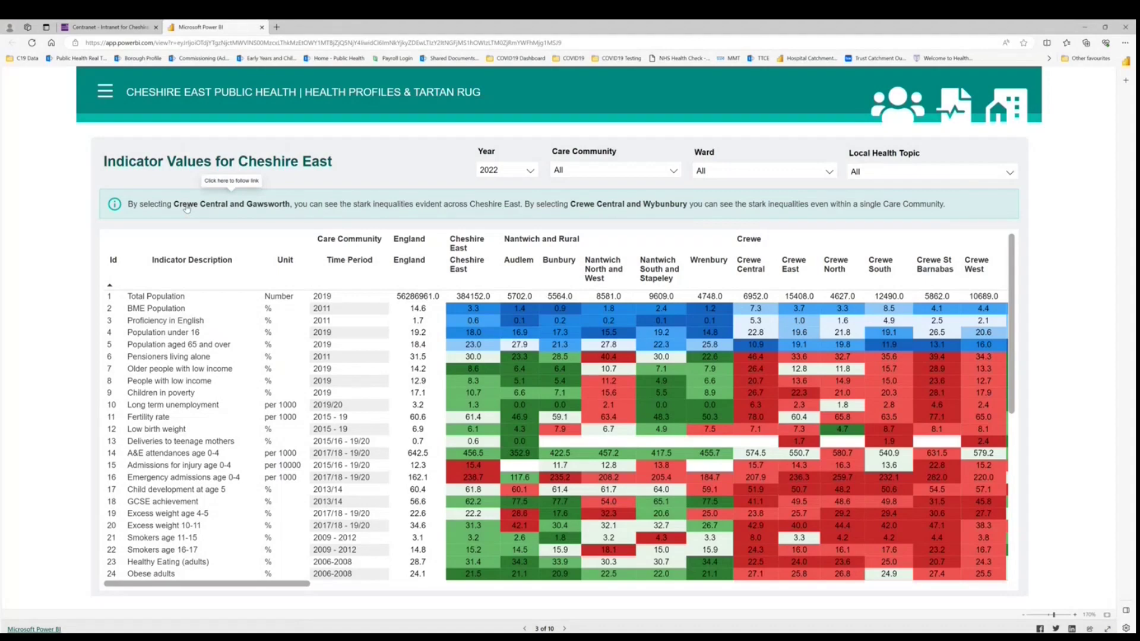
Filter the indicator table to only the Crewe Central and Gawsworth wards.
left_click(186, 207)
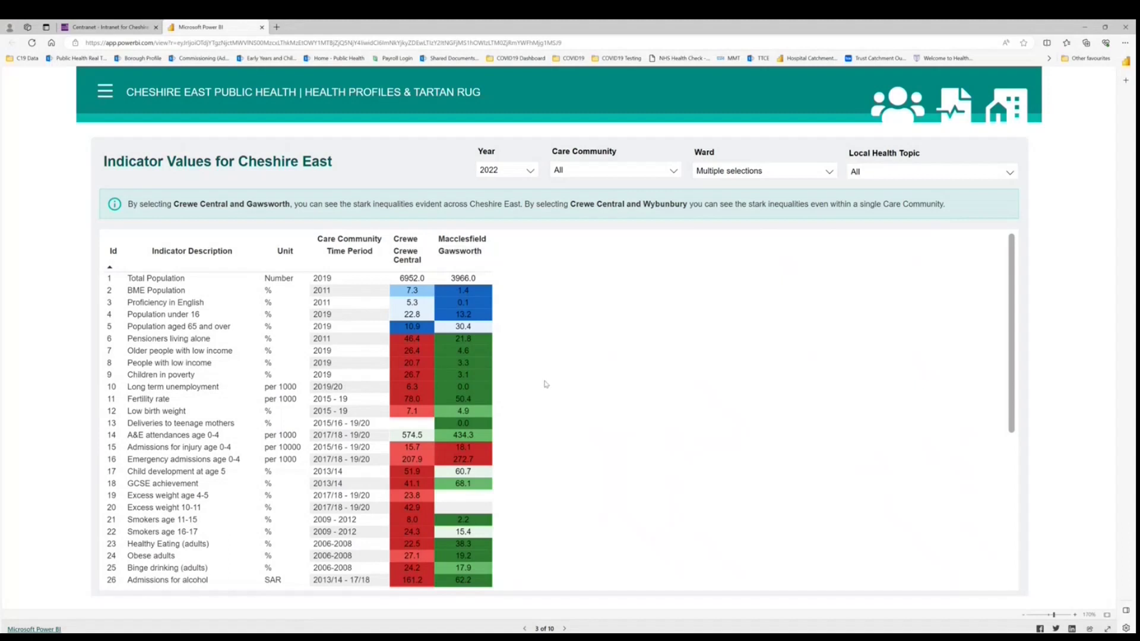
Show Crewe Central against Wybunbury, then set the Ward slicer back to Select all.
left_click(586, 208)
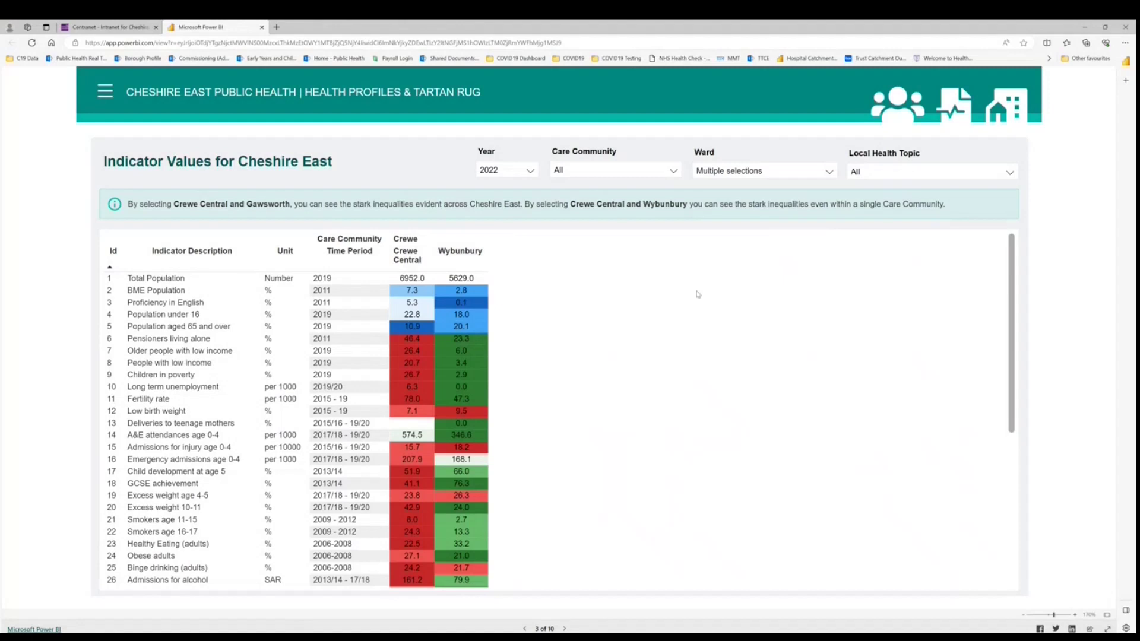
left_click(829, 172)
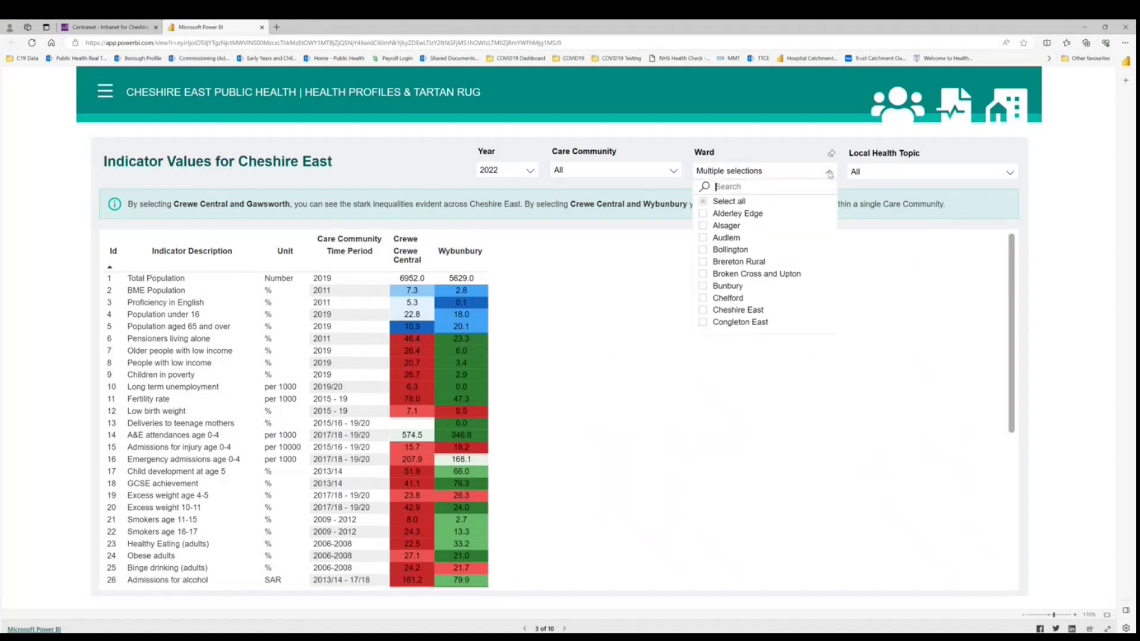
left_click(703, 201)
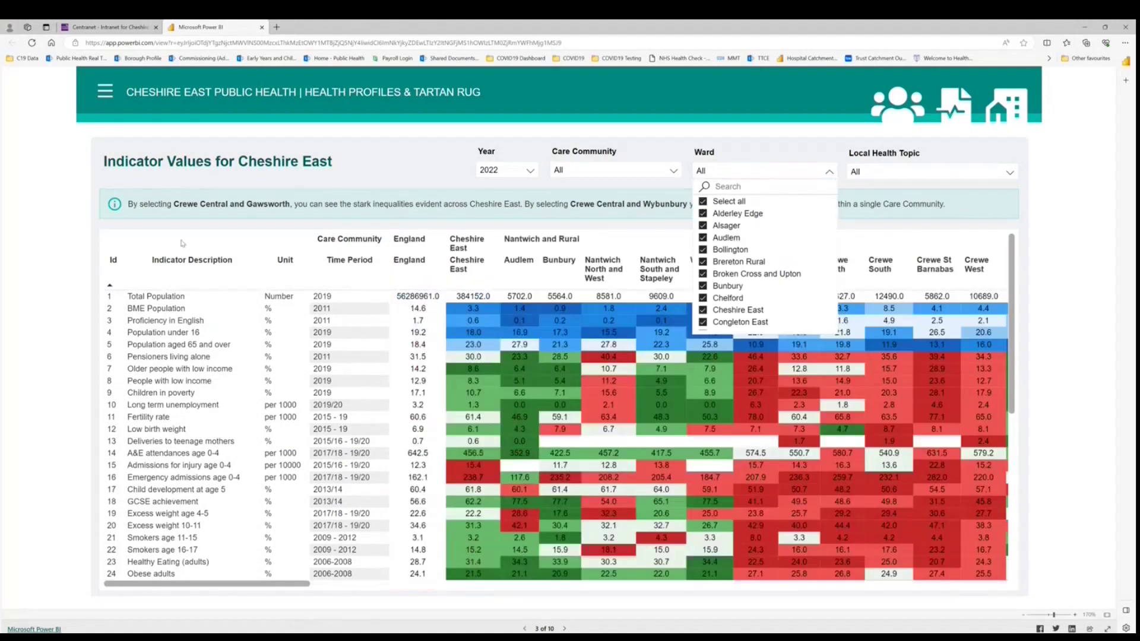
Bring up the report's page list to reach Cheshire East Overview.
left_click(103, 94)
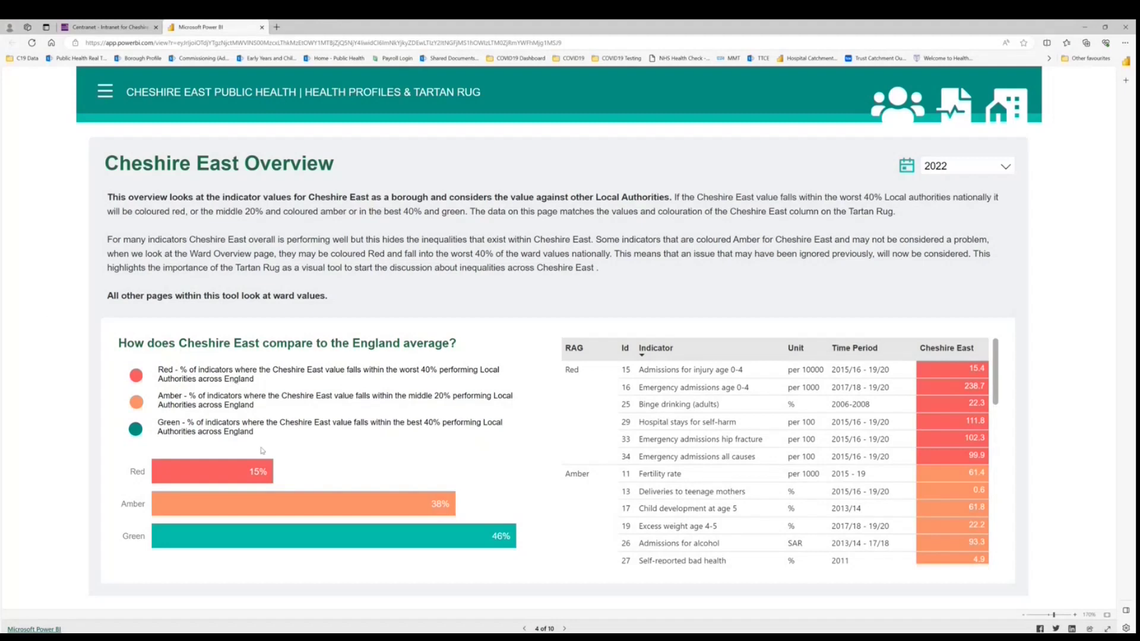
mouse_move(225, 471)
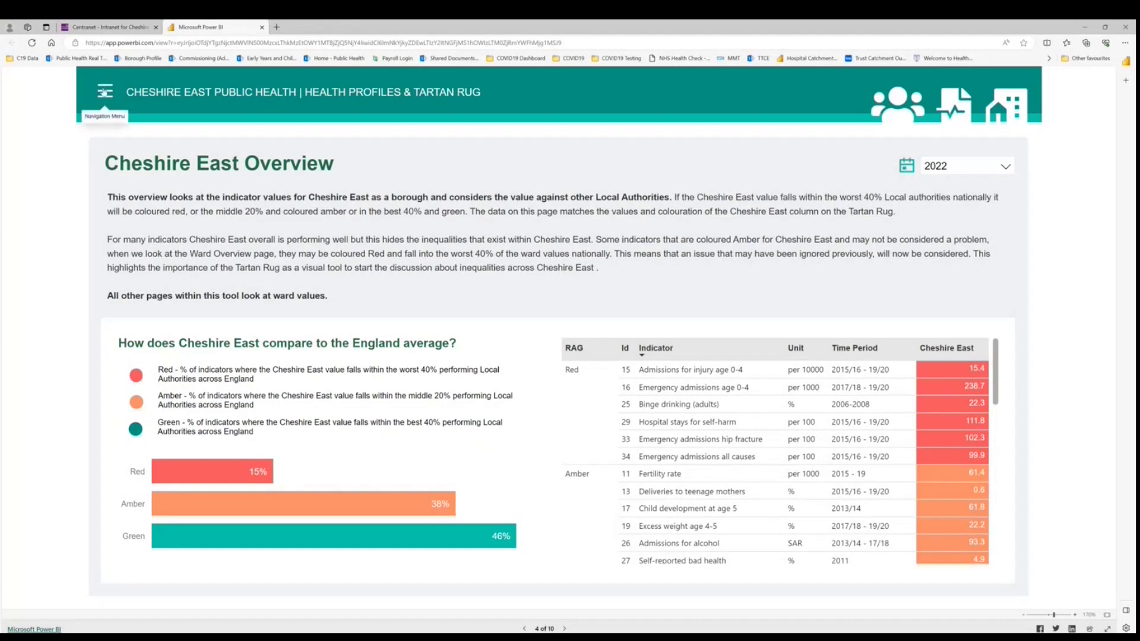
Return to the Tartan Rug page and highlight row 13, Deliveries to teenage mothers.
left_click(104, 92)
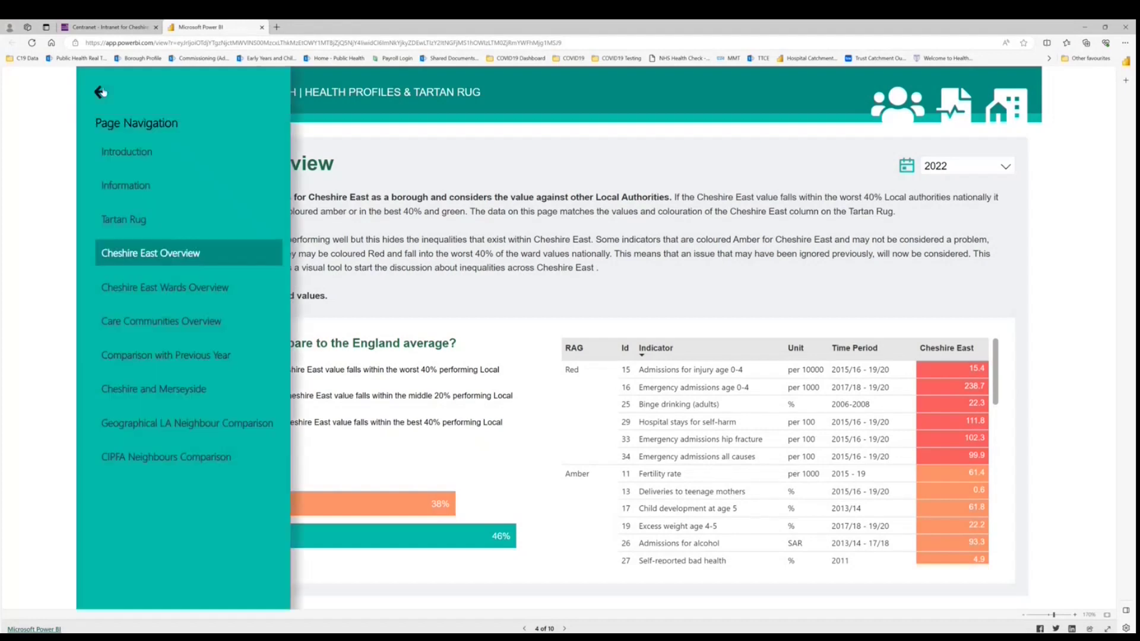
left_click(121, 217)
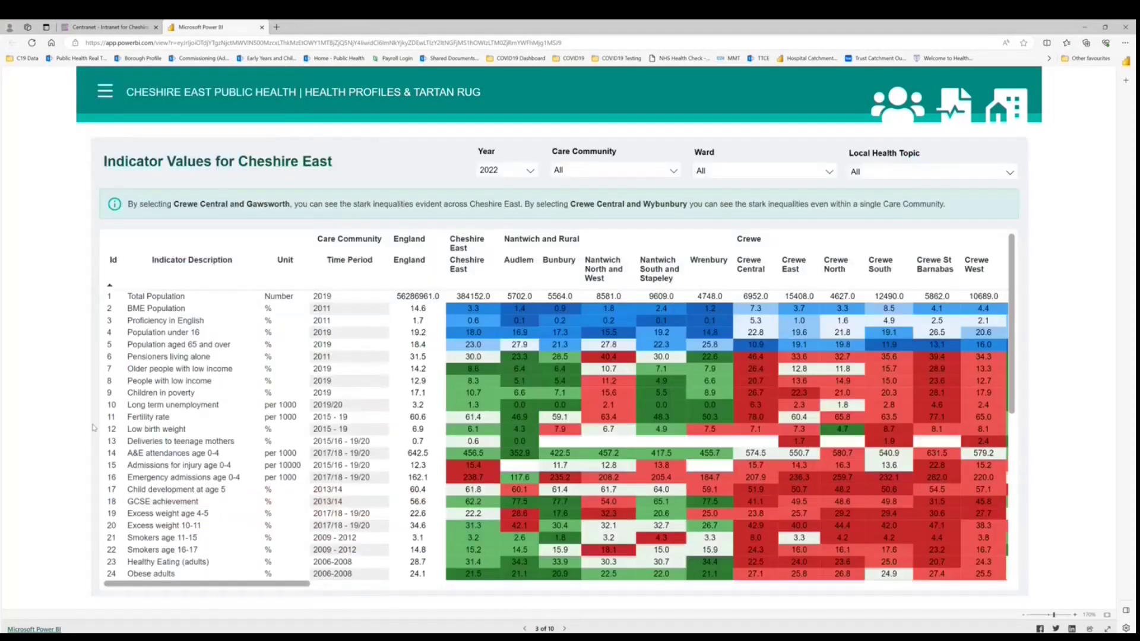
left_click(145, 444)
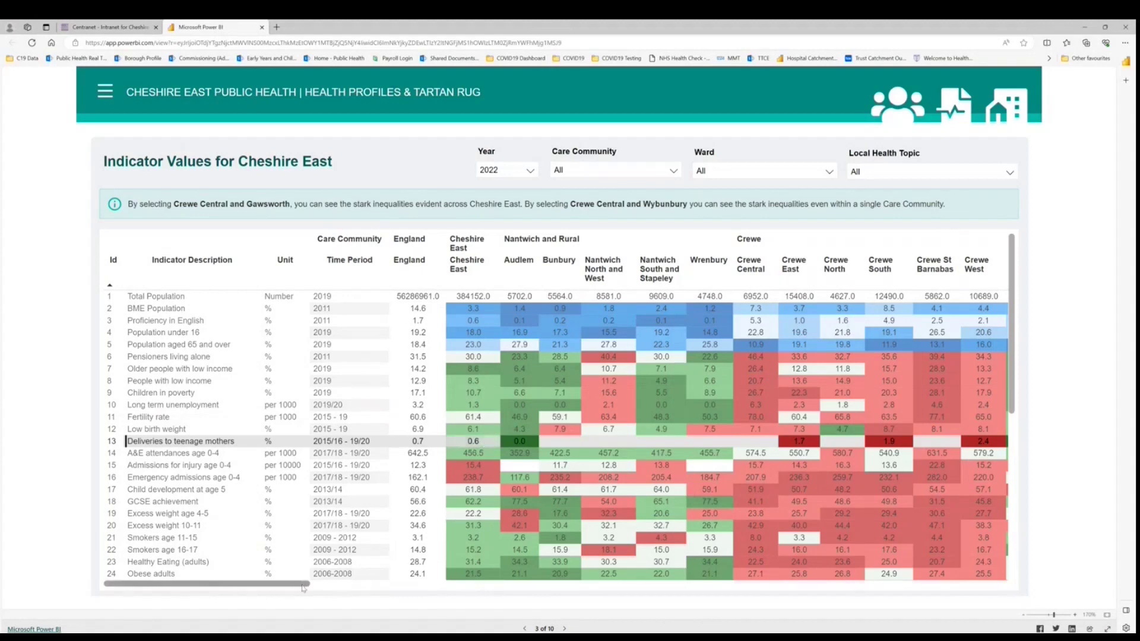
left_click_drag(302, 587, 375, 605)
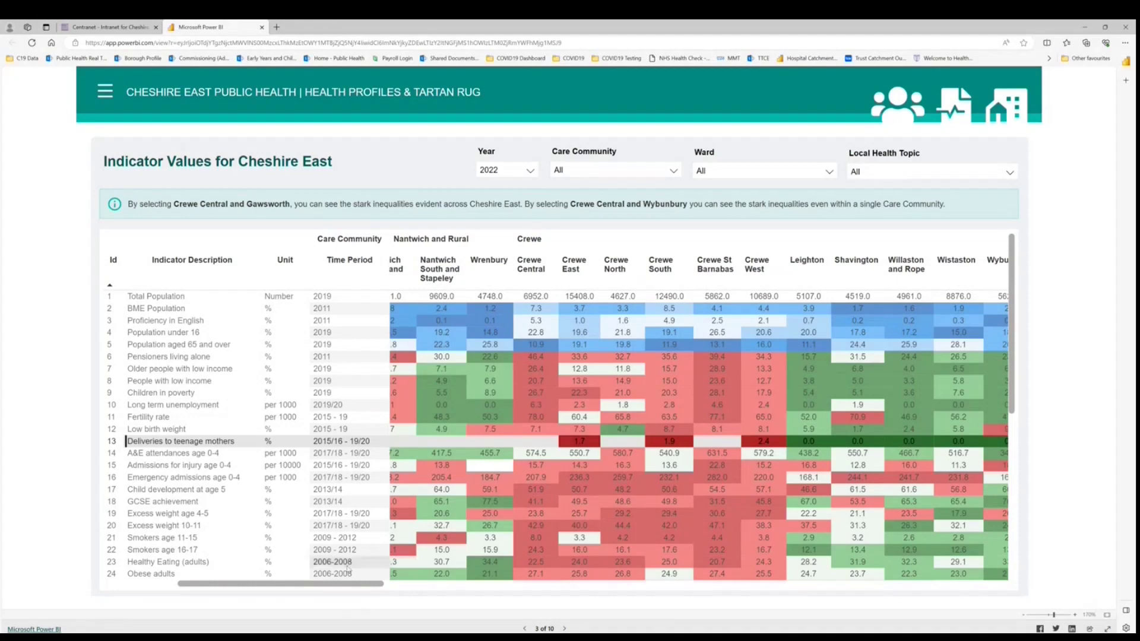
left_click_drag(331, 586, 226, 582)
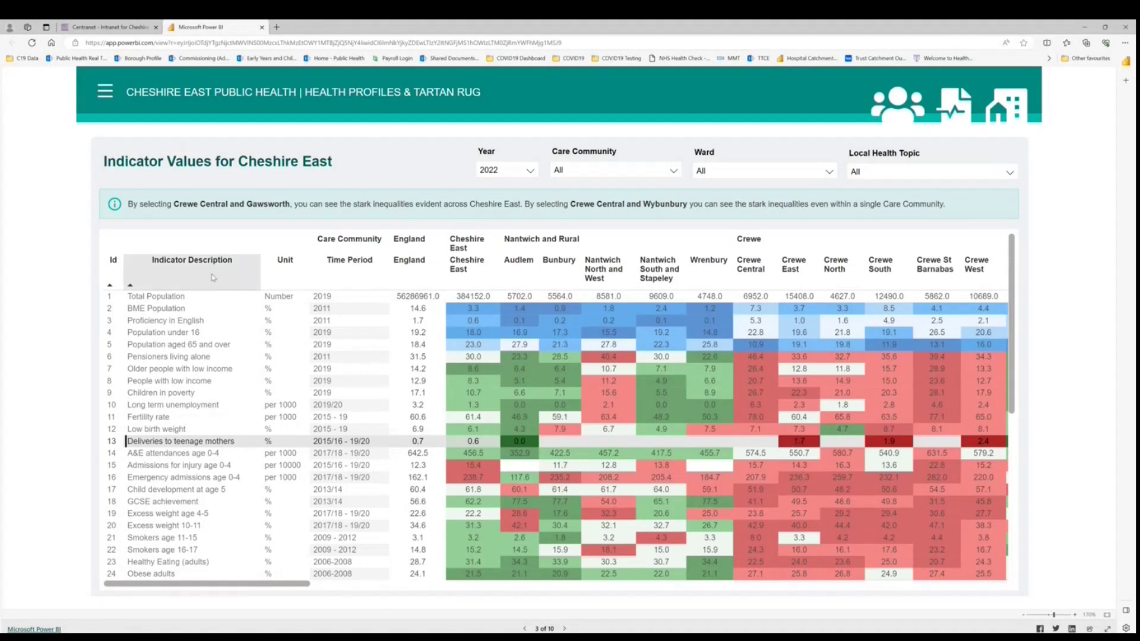
Go to page 5, Cheshire East Wards Overview, from the Navigation Menu.
left_click(105, 94)
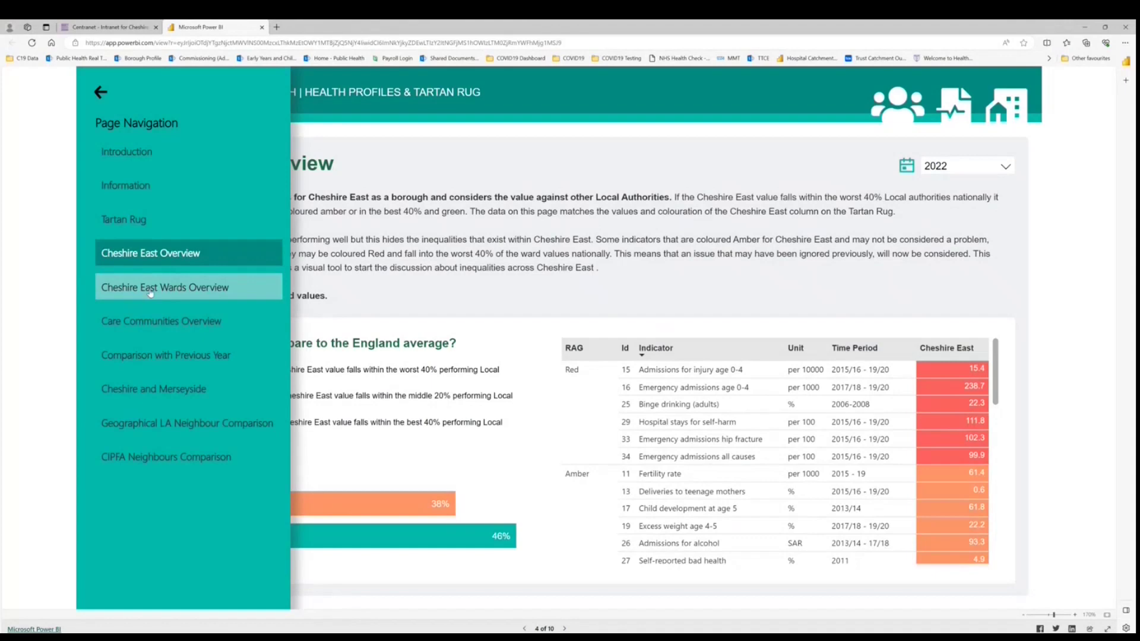
left_click(150, 294)
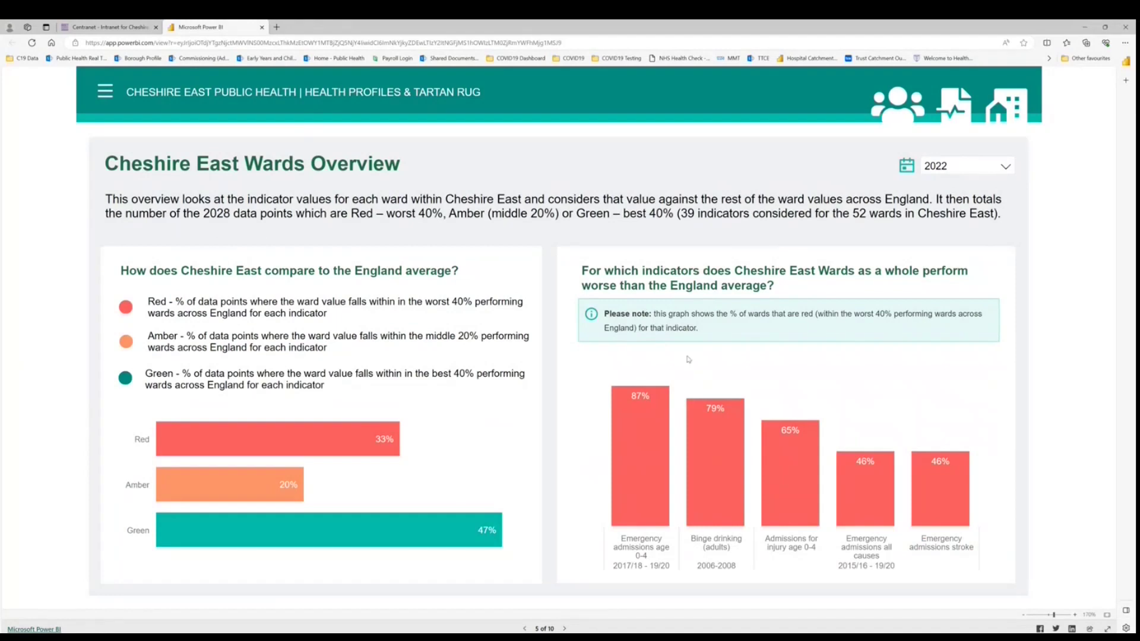
Open the Page Navigation panel listing all ten pages over the Wards Overview page.
mouse_move(658, 454)
mouse_move(607, 442)
mouse_move(630, 490)
mouse_move(354, 441)
left_click(103, 93)
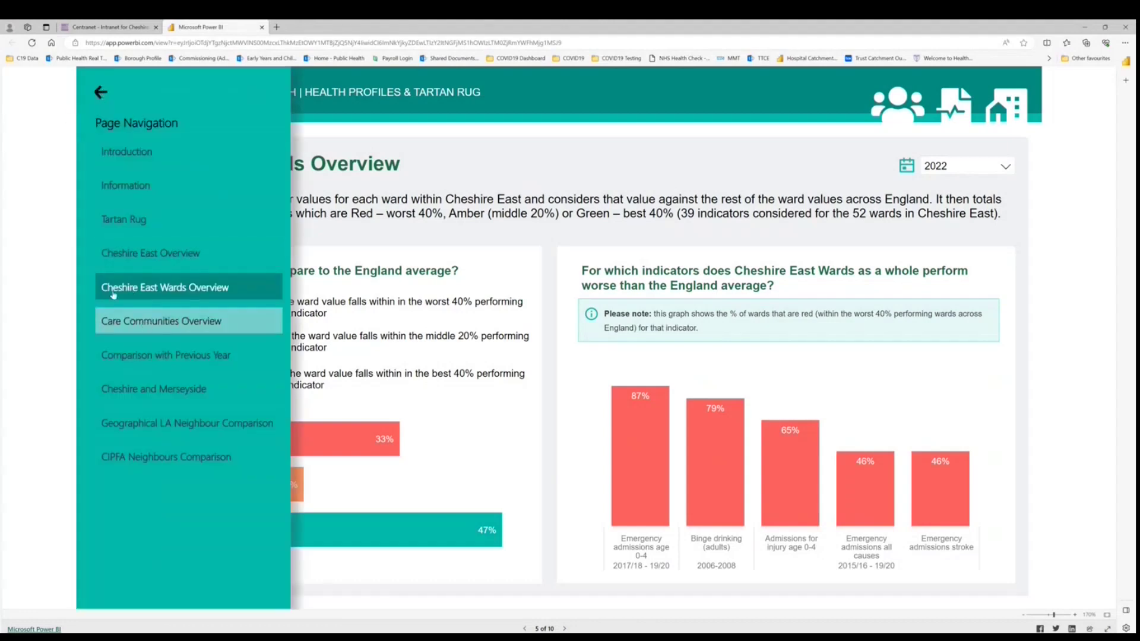
Go to page 6, Care Communities Overview.
left_click(107, 310)
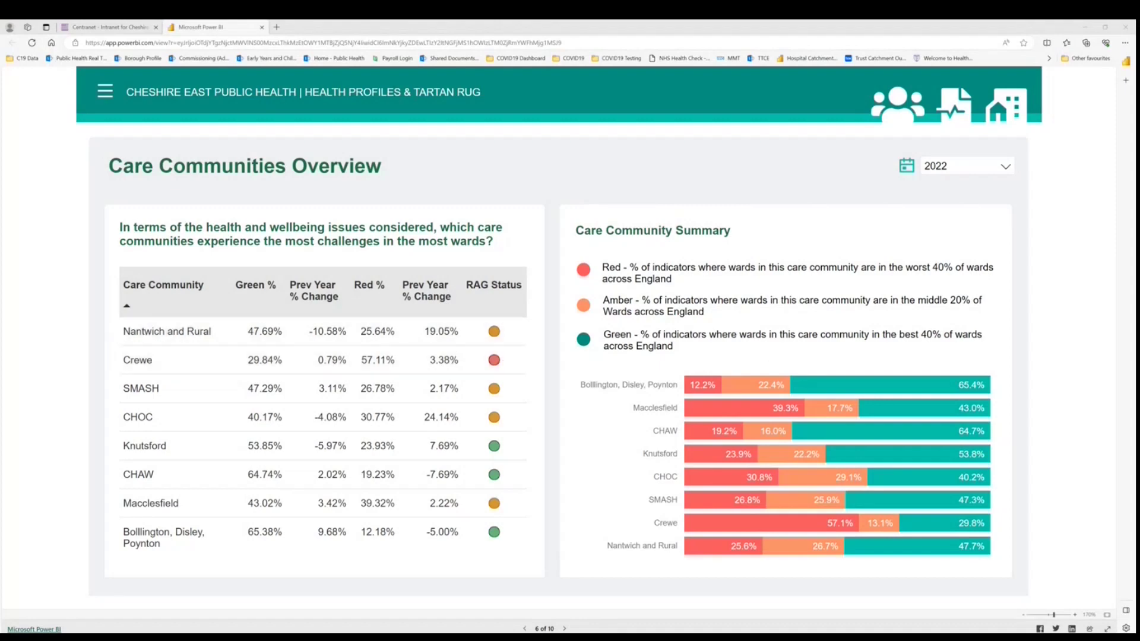
Switch to the Comparison with Previous Year page, page 7 of 10, where CHOC's red indicators are up 24.14%.
left_click(102, 94)
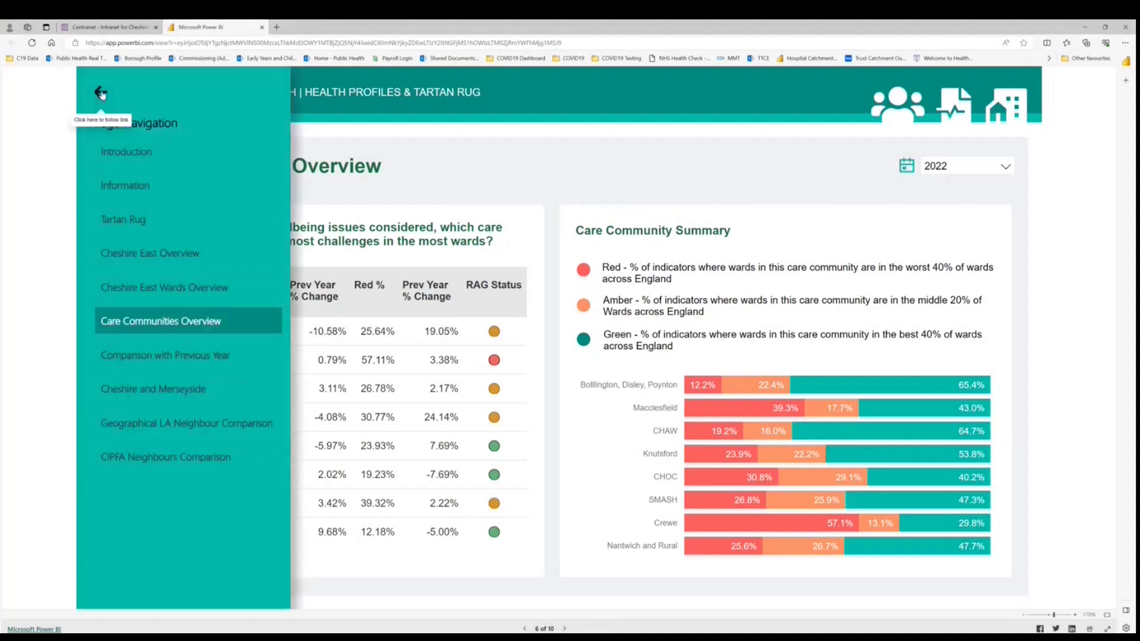
left_click(144, 356)
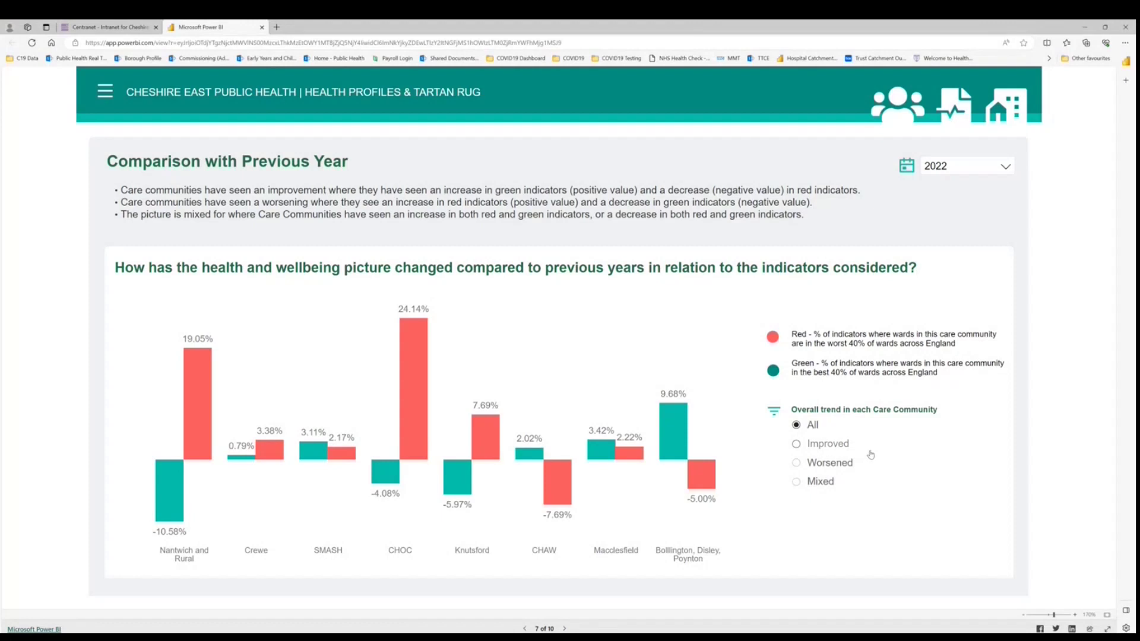
Filter the trend slicer to Improved, then Worsened, then Mixed, leaving Crewe, SMASH and Macclesfield.
left_click(796, 444)
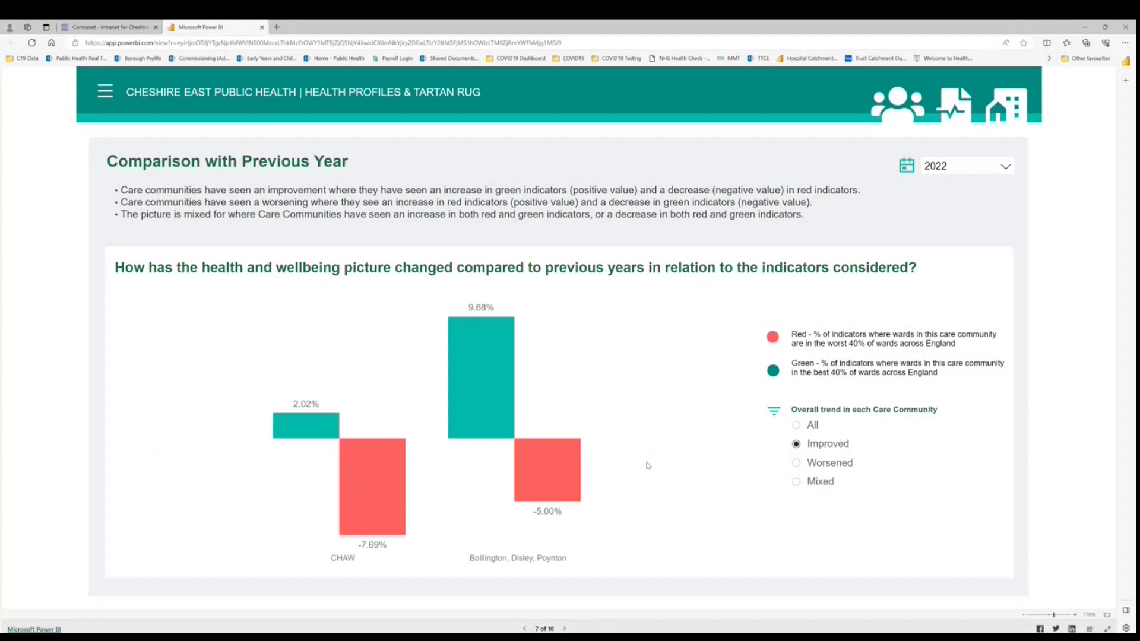
left_click(796, 464)
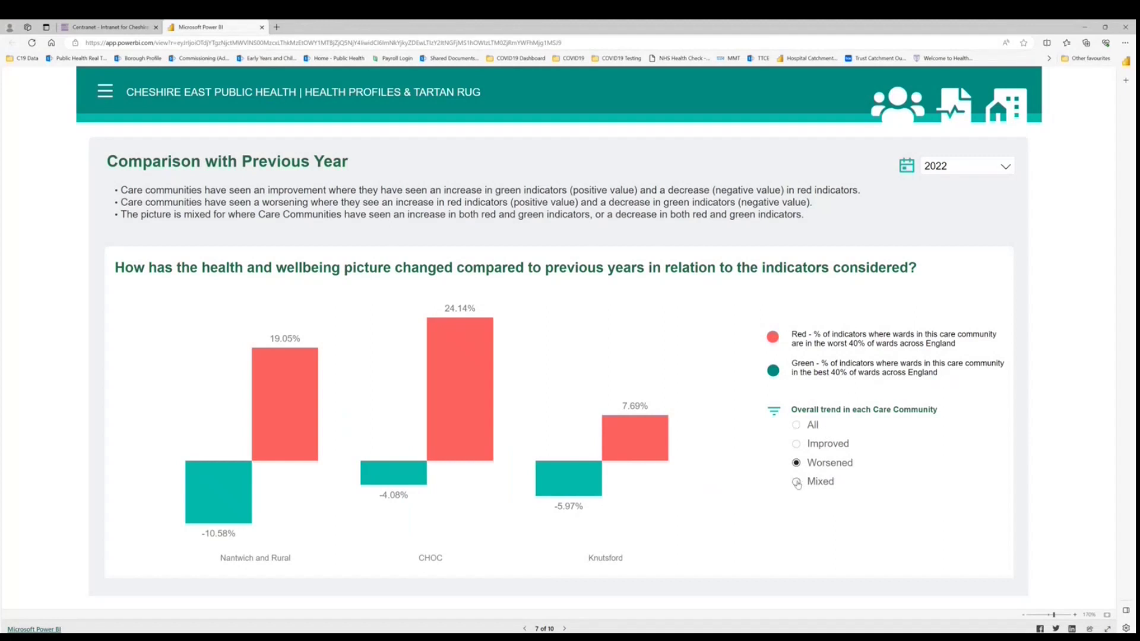
left_click(797, 483)
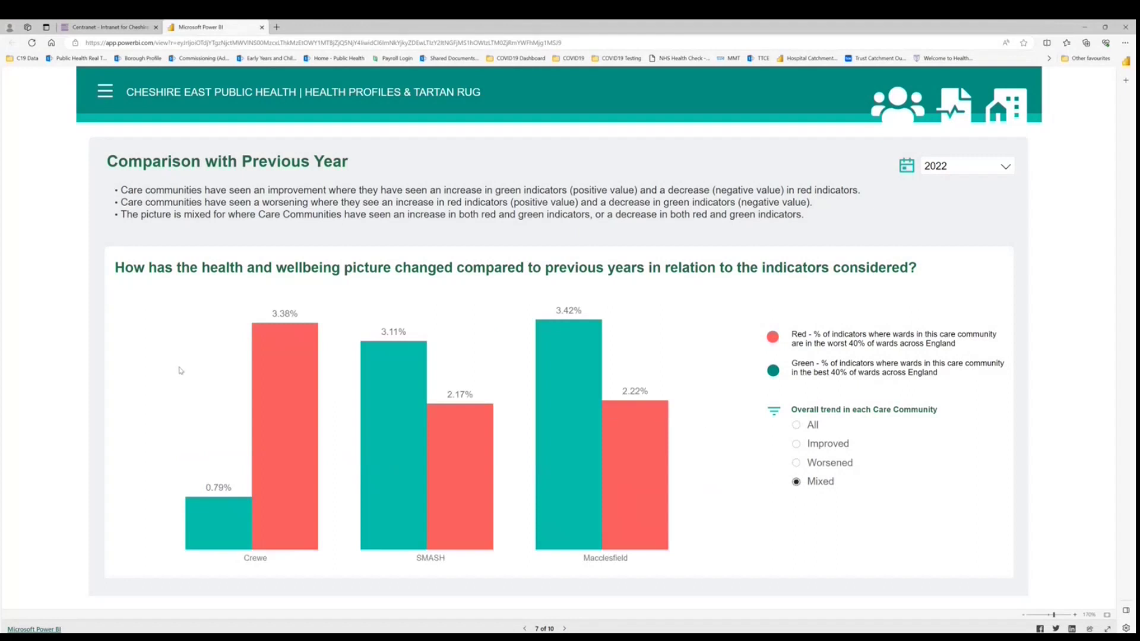
left_click(106, 93)
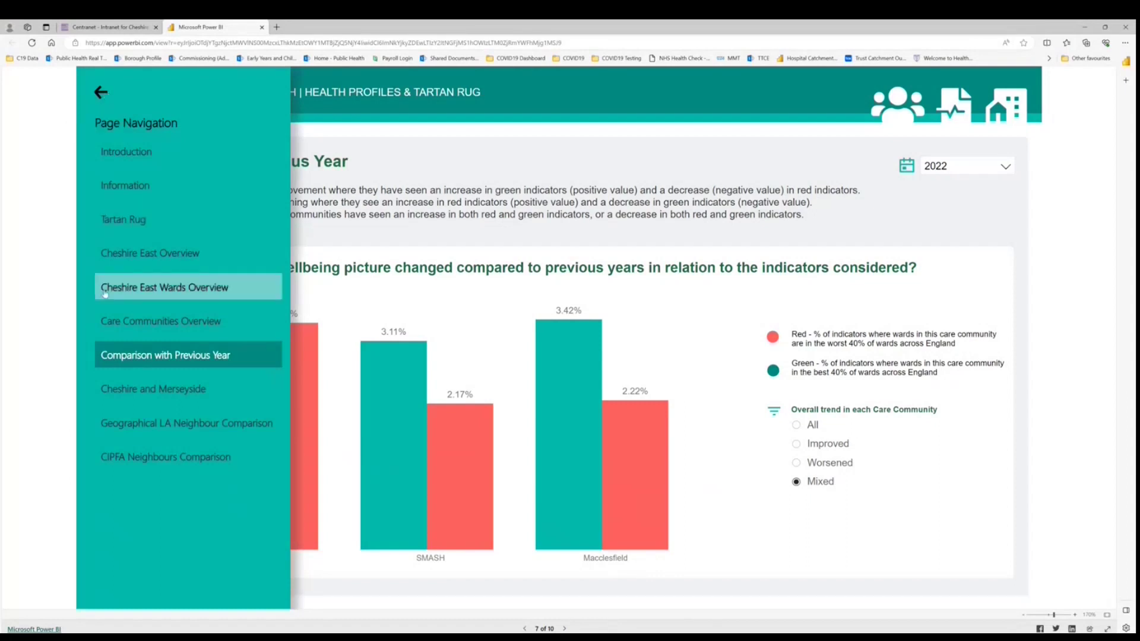
Switch to the Cheshire and Merseyside local authority overview page.
left_click(115, 392)
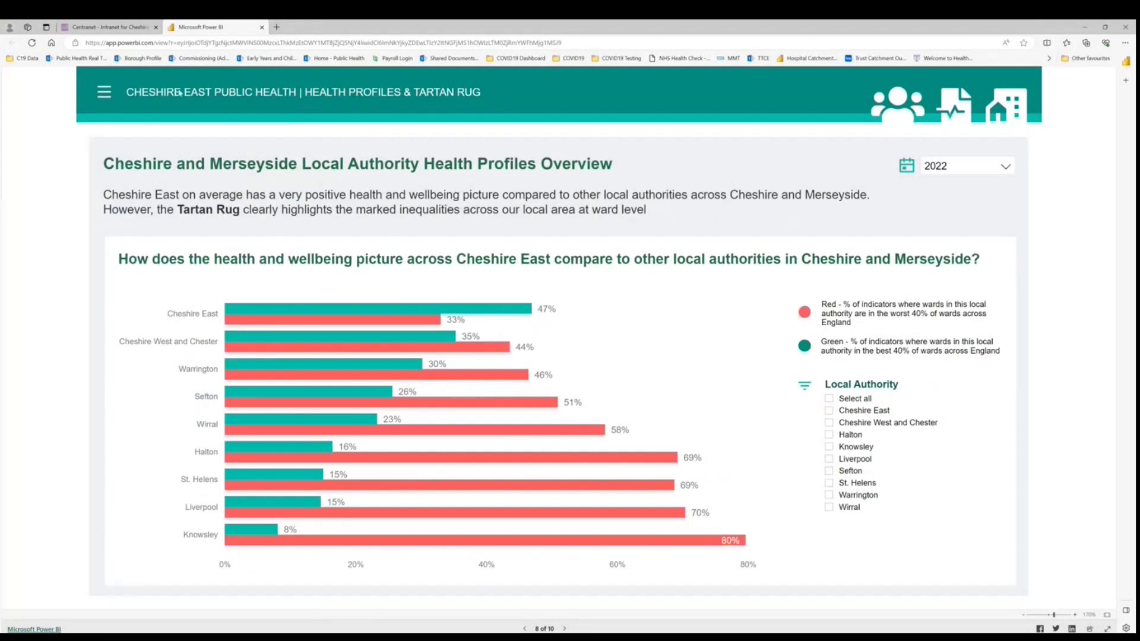
left_click(103, 96)
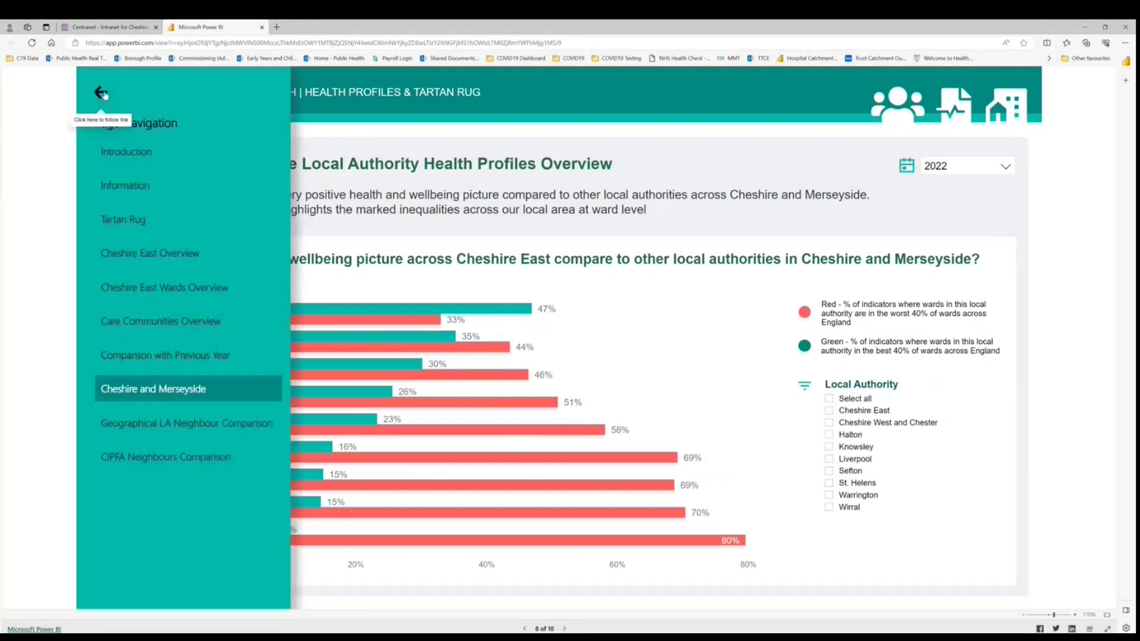
Switch to the Geographical LA Neighbour Comparison page, page 9 of 10.
left_click(187, 424)
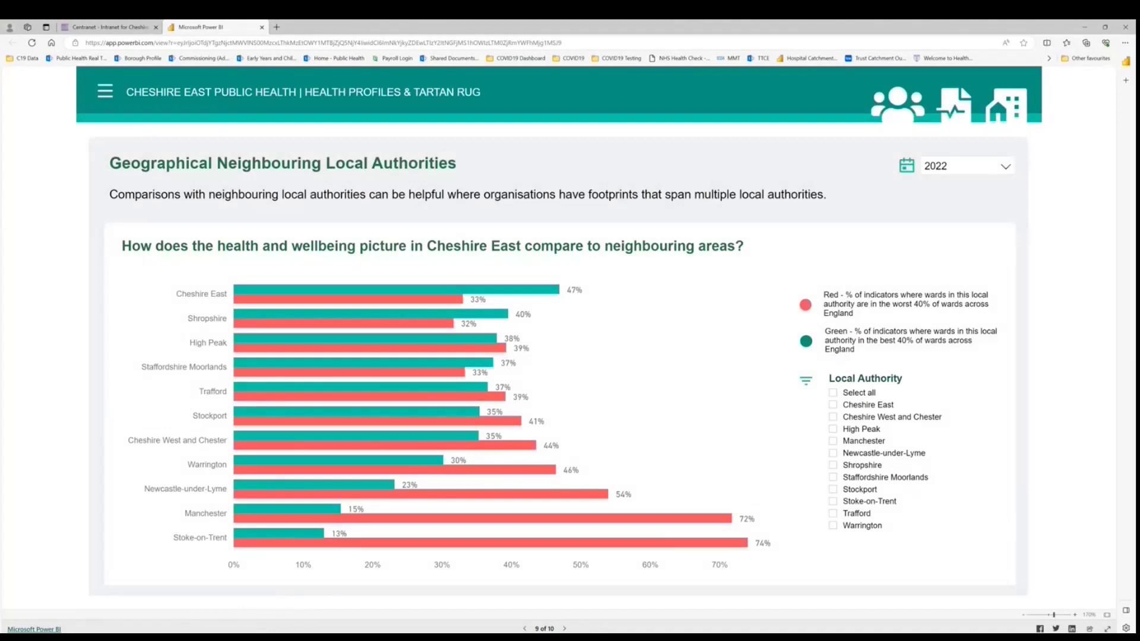
left_click(106, 93)
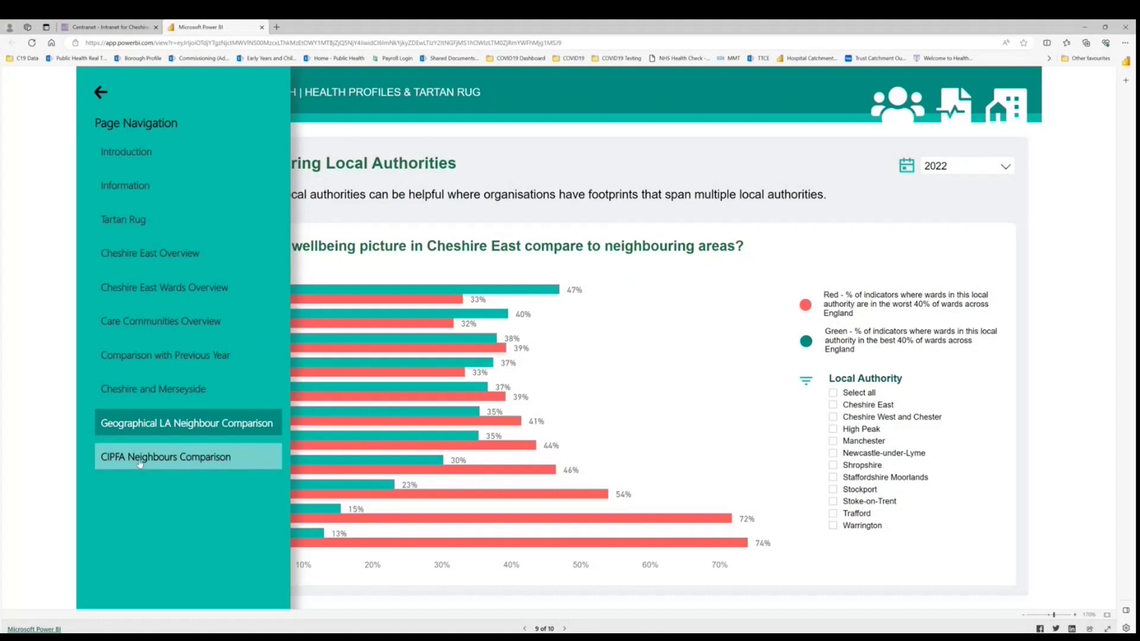
Switch to the CIPFA Neighbours Comparison page, where South Gloucestershire leads with 49% green.
left_click(140, 461)
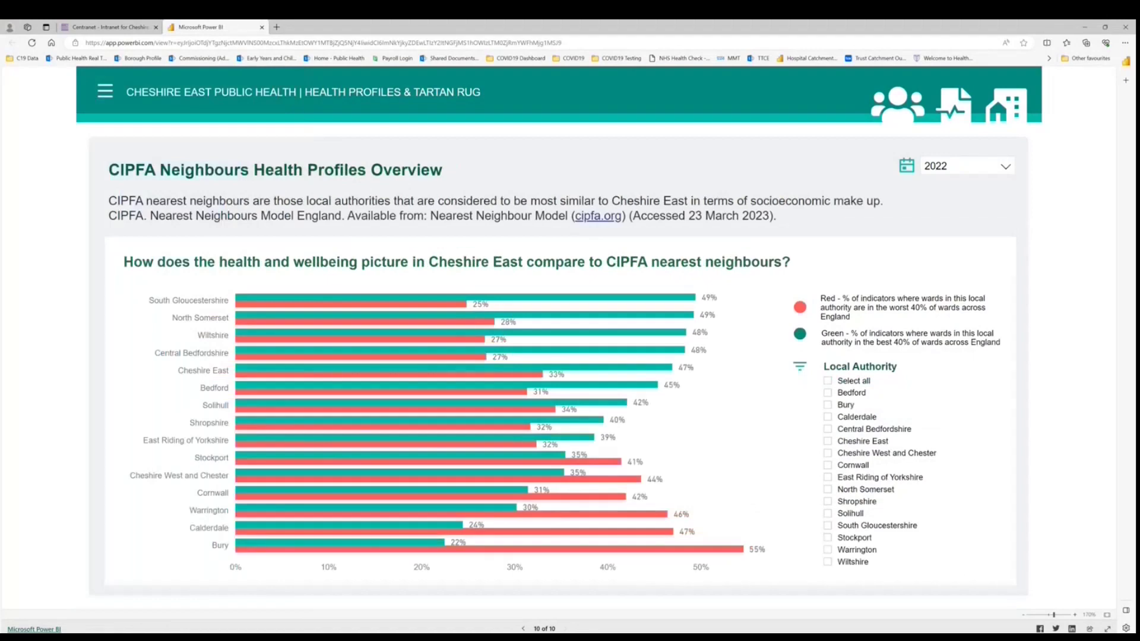